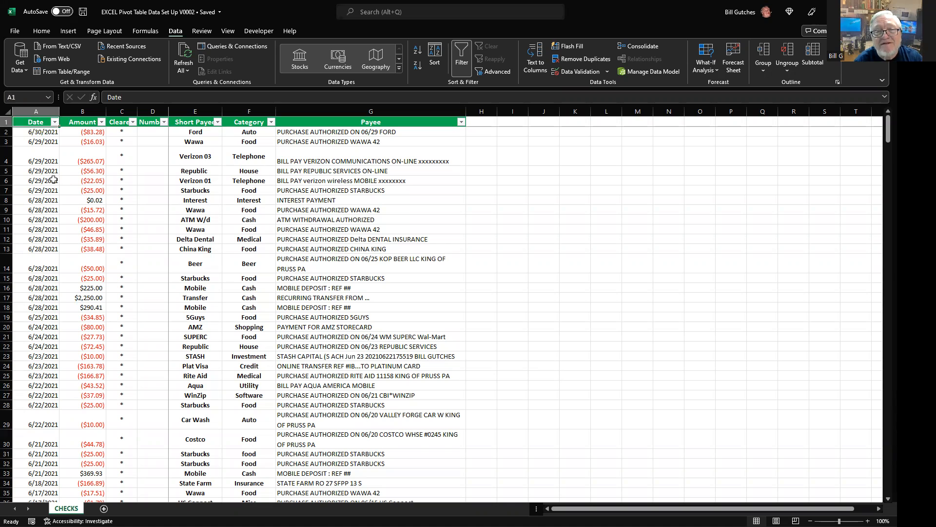
Step: Review the Payee, Category and Short Payee column headers and sample short payee entries on the CHECKS sheet
click(361, 122)
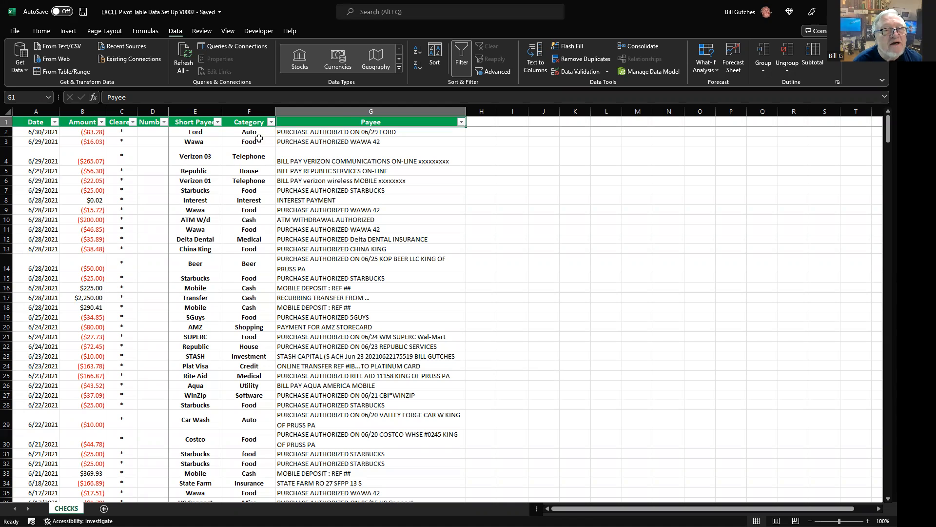
click(247, 122)
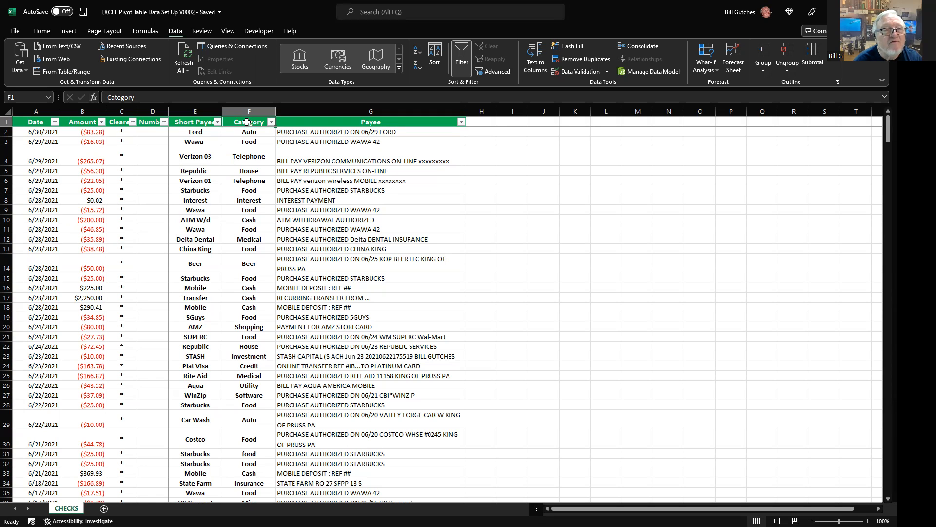
click(195, 122)
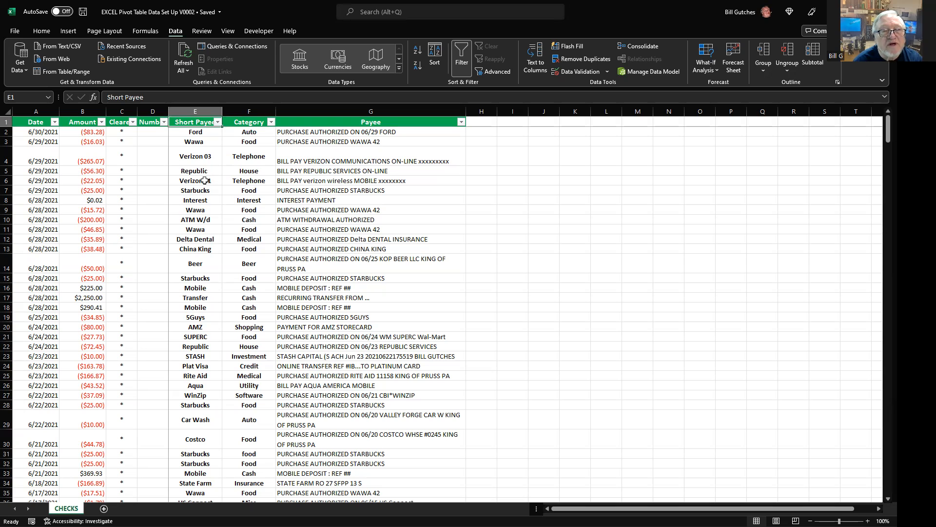
click(196, 133)
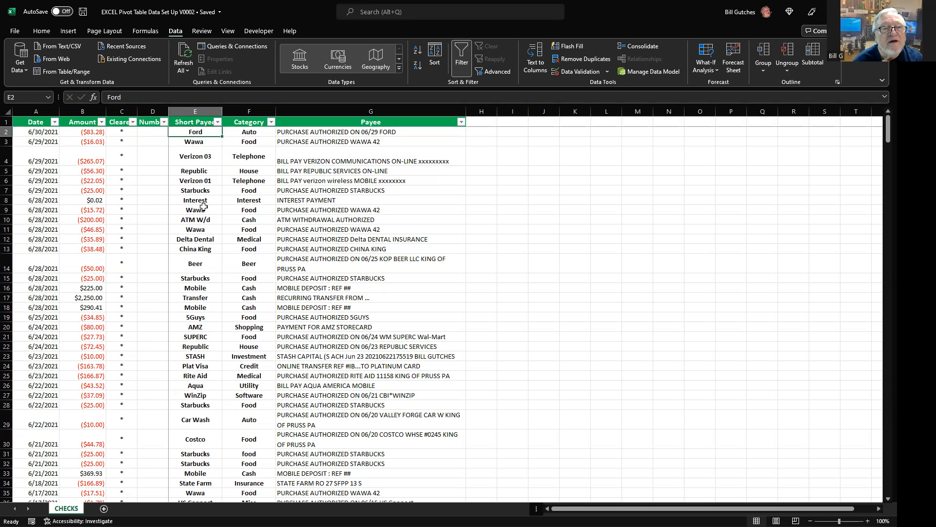
click(191, 180)
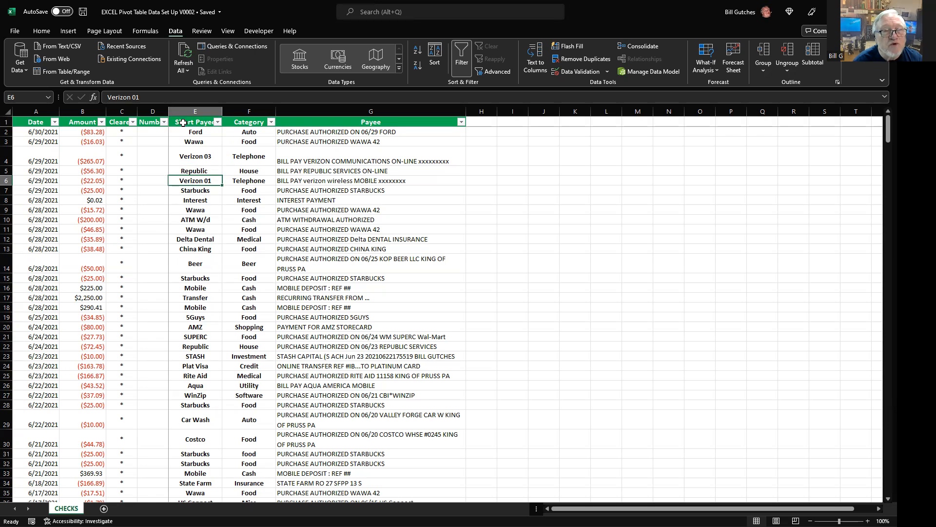
click(311, 121)
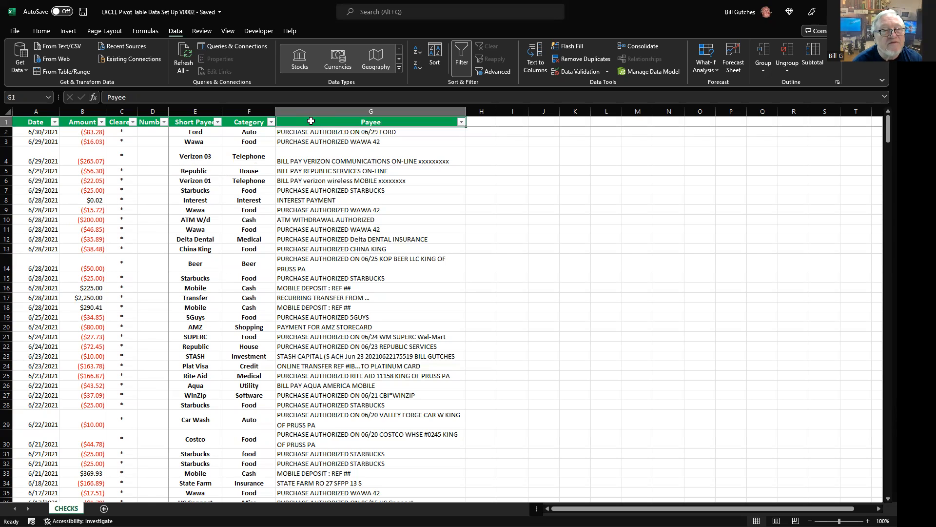
Step: Go from the Date header to the last record of the check data and inspect the rows below it
click(43, 121)
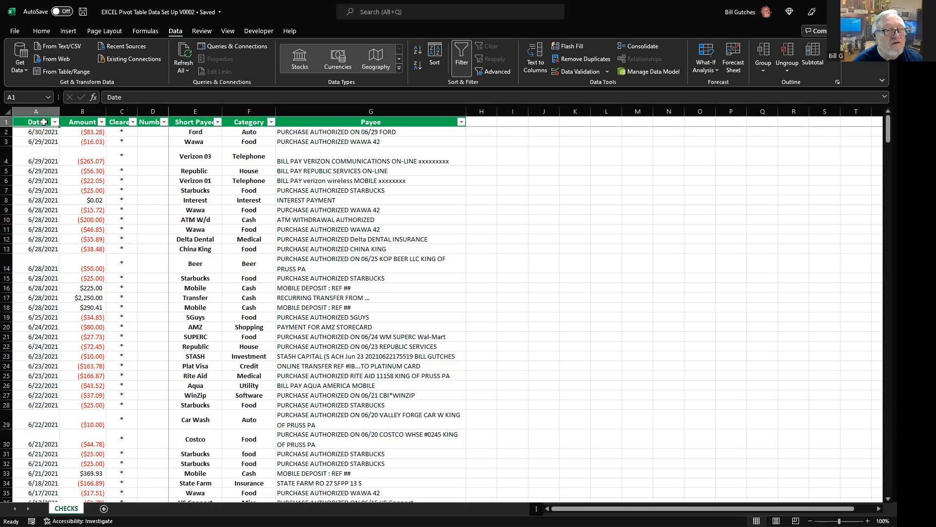
key(ctrl+Down)
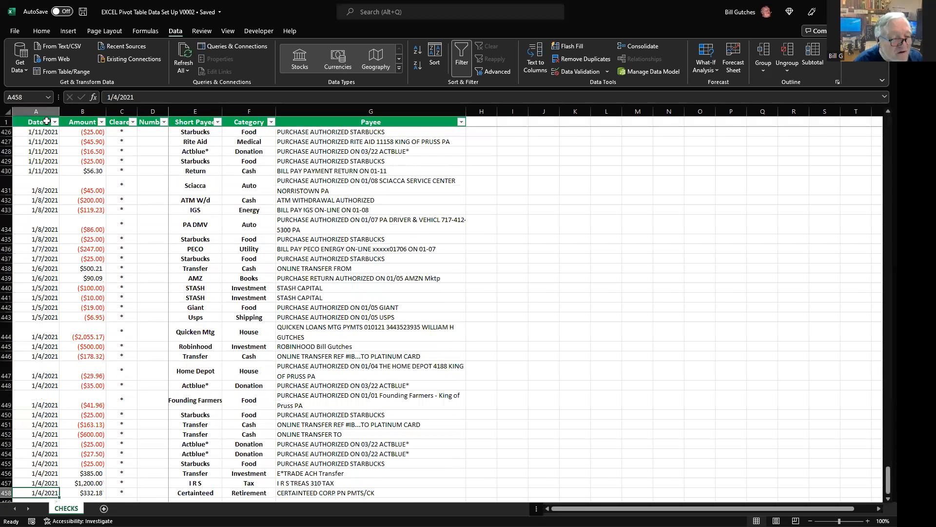
key(Down)
key(Down)
key(Down)
key(Up)
key(Up)
key(Up)
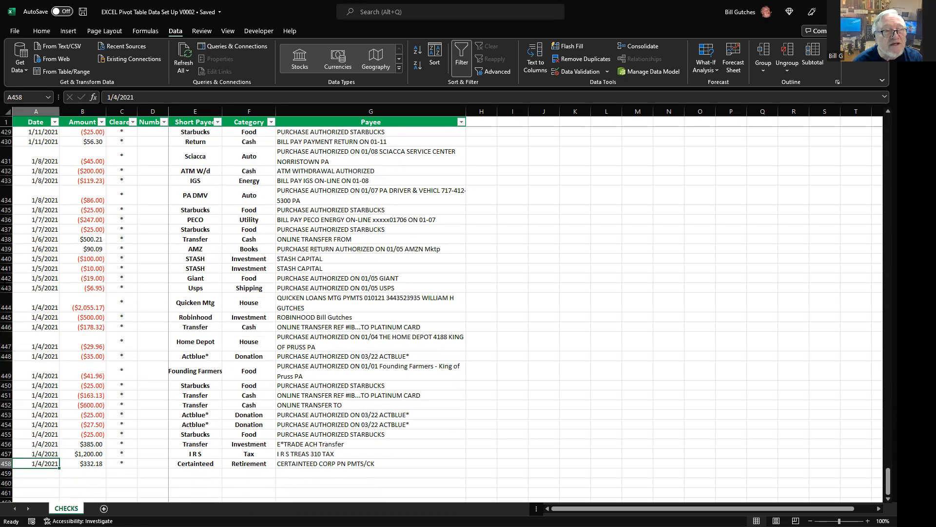
Step: Insert a PivotTable on a new worksheet from the CHECKS data range A1:G458, headers included
click(32, 121)
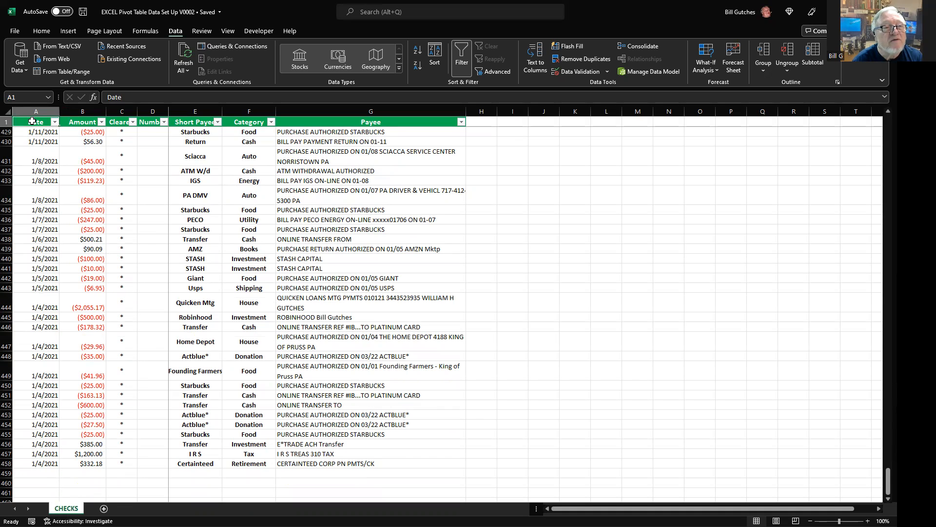
key(shift+Right)
key(shift+Right)
key(shift+Right)
key(shift+Right)
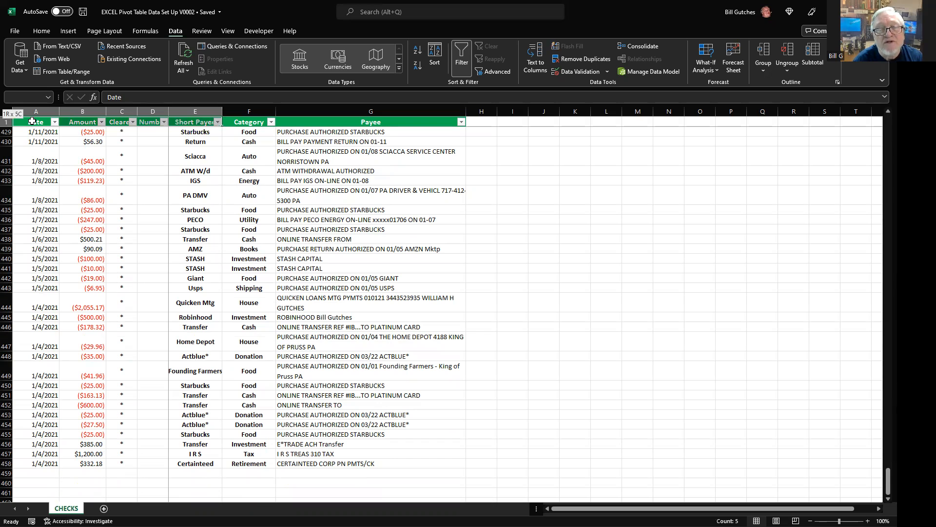
key(shift+Right)
key(shift+Right)
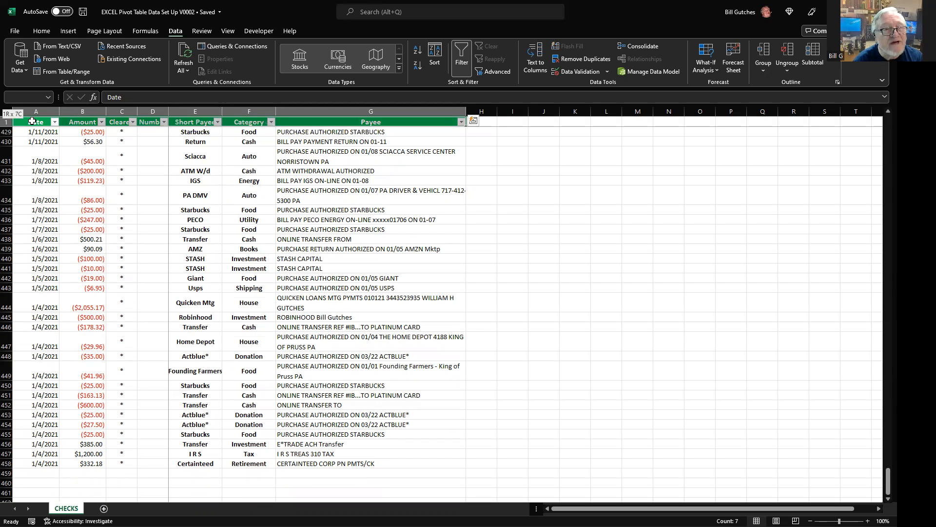
key(ctrl+shift+Down)
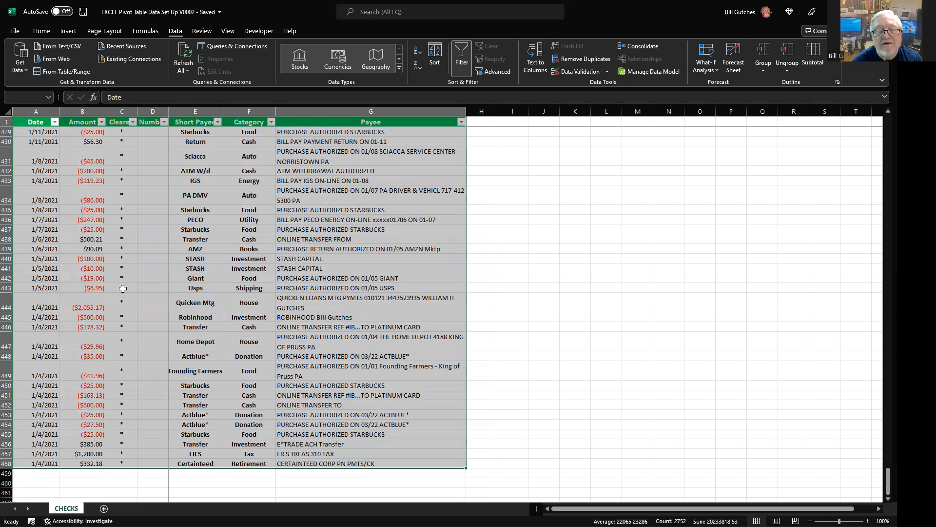
click(69, 31)
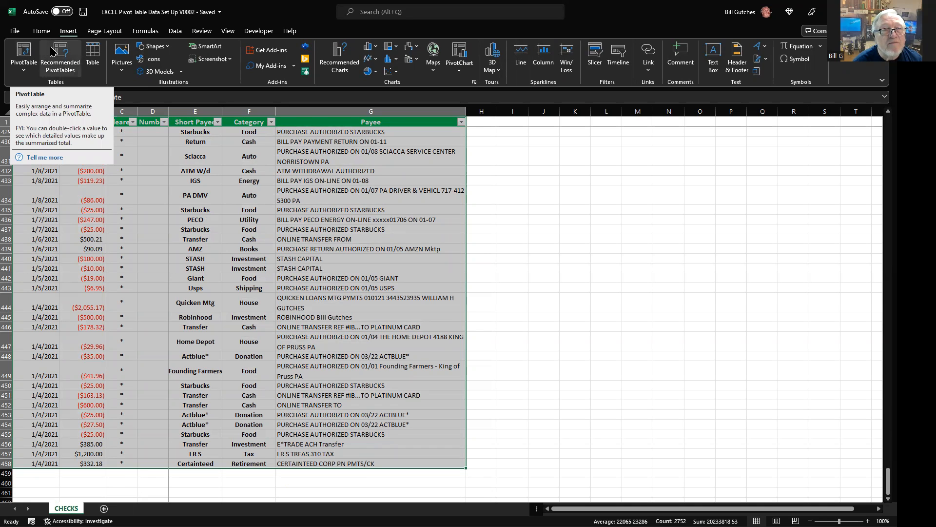
click(19, 52)
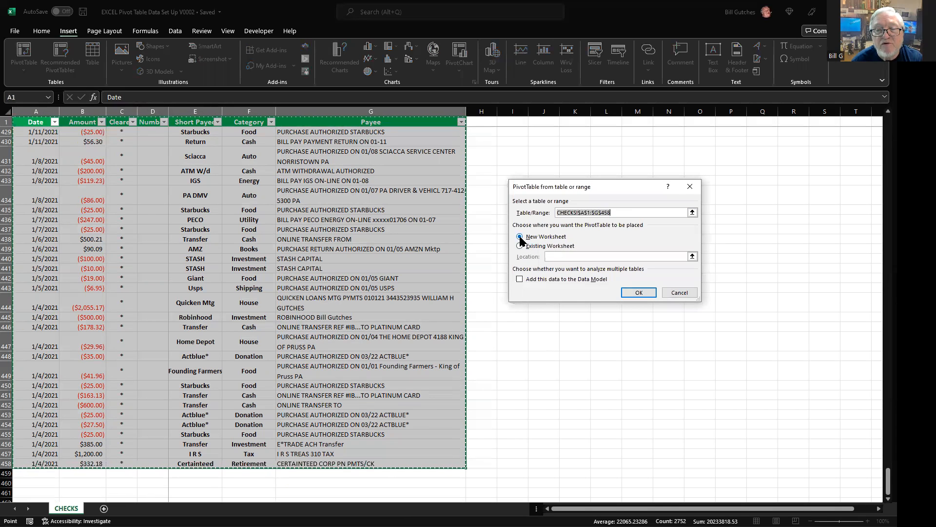
click(637, 292)
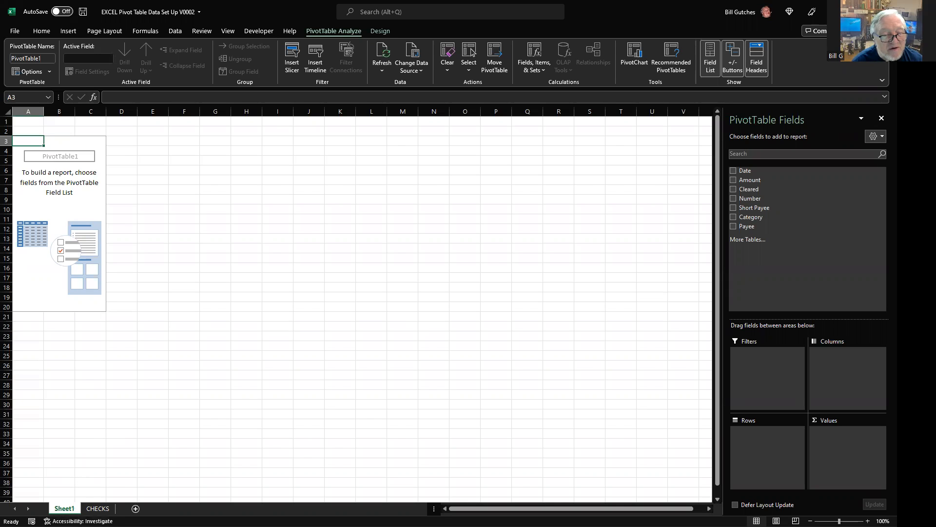
Step: Rename the new pivot table worksheet as PIVOT001
double_click(60, 508)
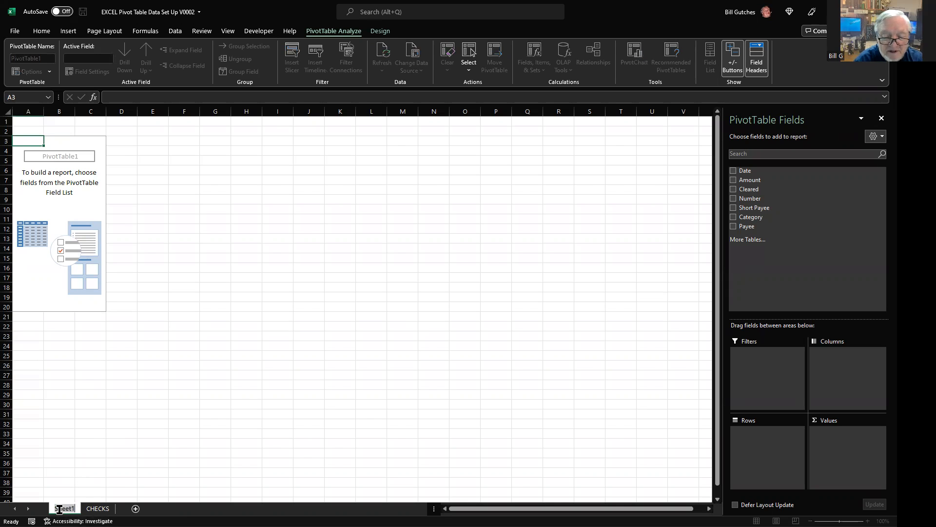
text(PIVOT)
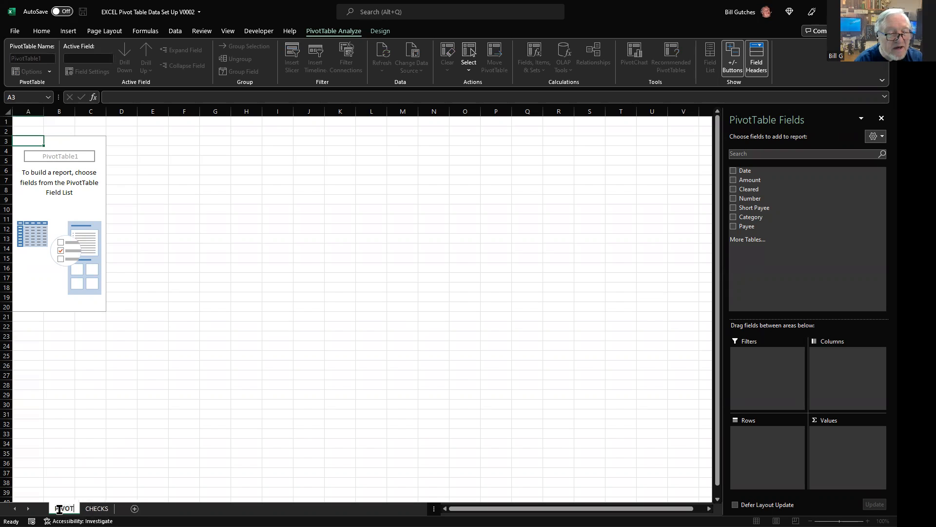
text(001)
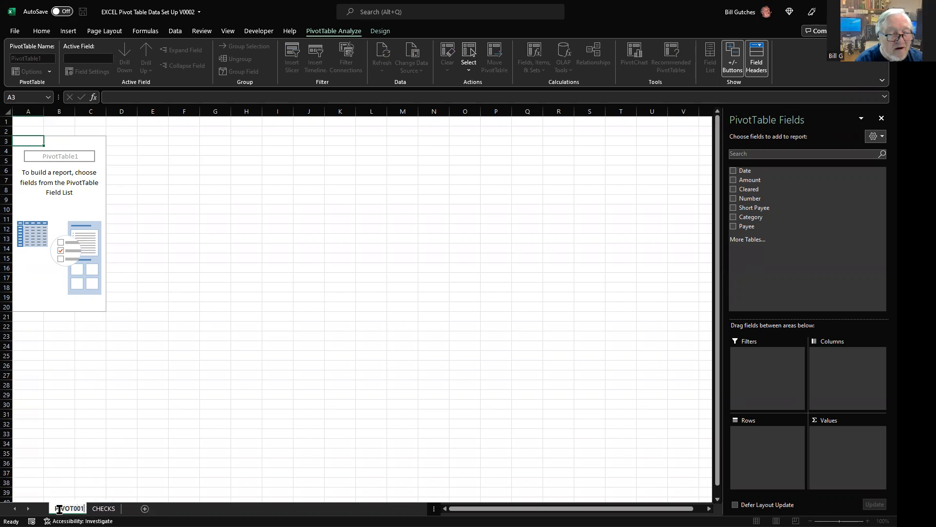
click(146, 452)
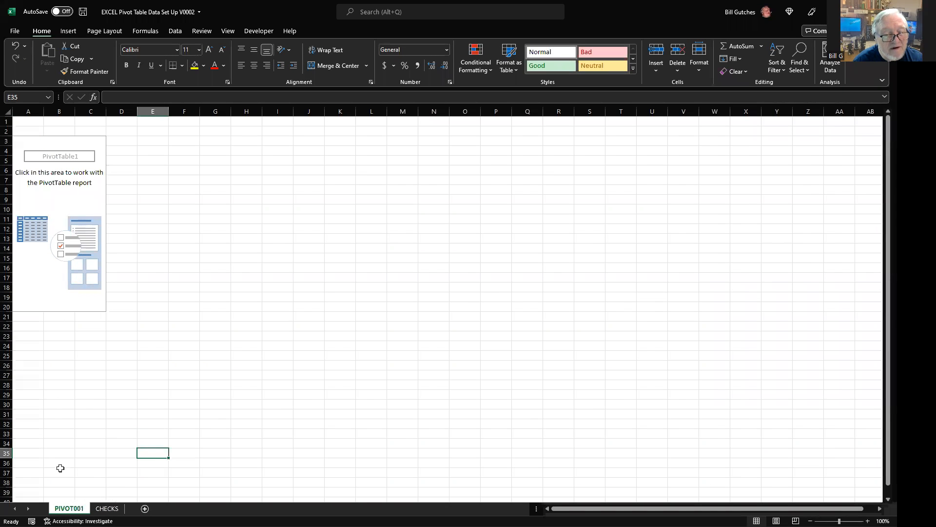
Step: Glance at the CHECKS source data, return to PIVOT001 and add the Short Payee field to the pivot table's rows
click(105, 507)
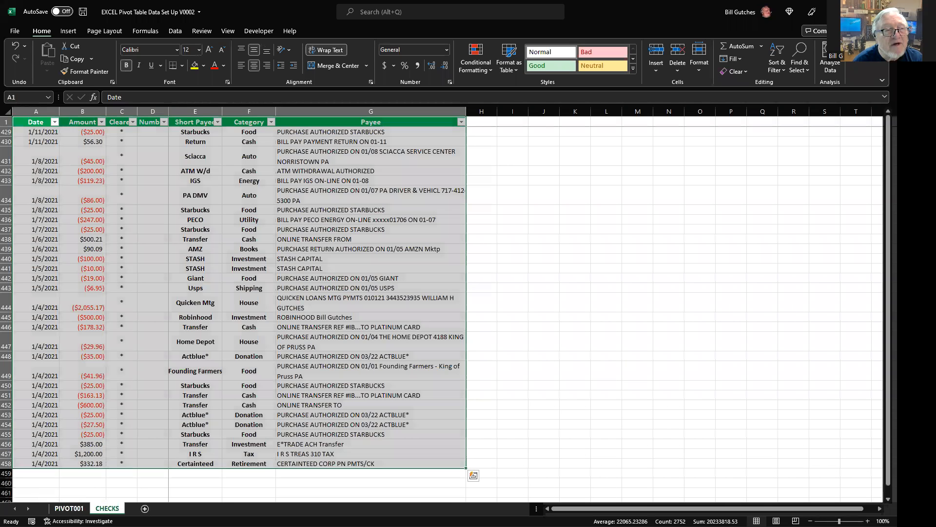
click(69, 508)
click(54, 190)
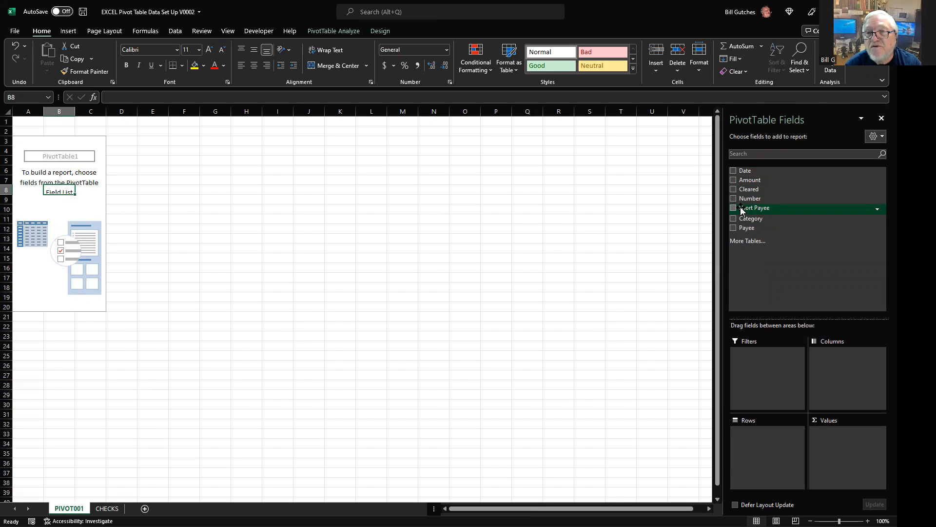
drag(741, 209, 737, 261)
drag(758, 346, 769, 440)
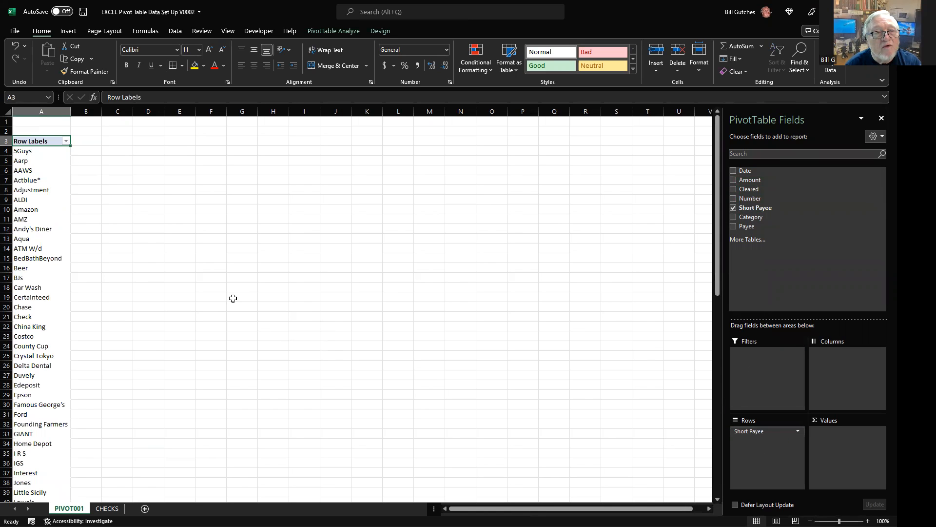
Step: Examine the pivot table's list of short payees from the first entry, 5Guys, to the last, WISH
click(14, 153)
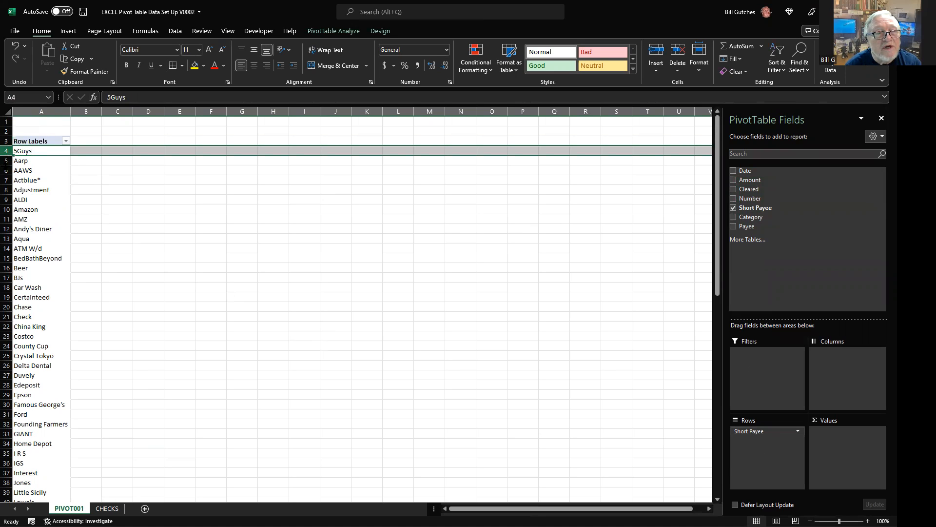
click(6, 170)
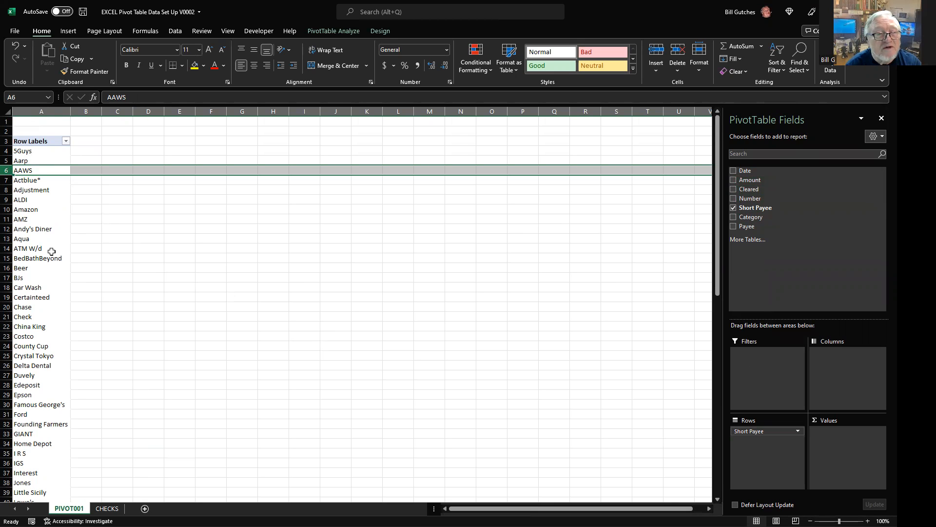
scroll(52, 252, down, 13)
scroll(52, 251, down, 8)
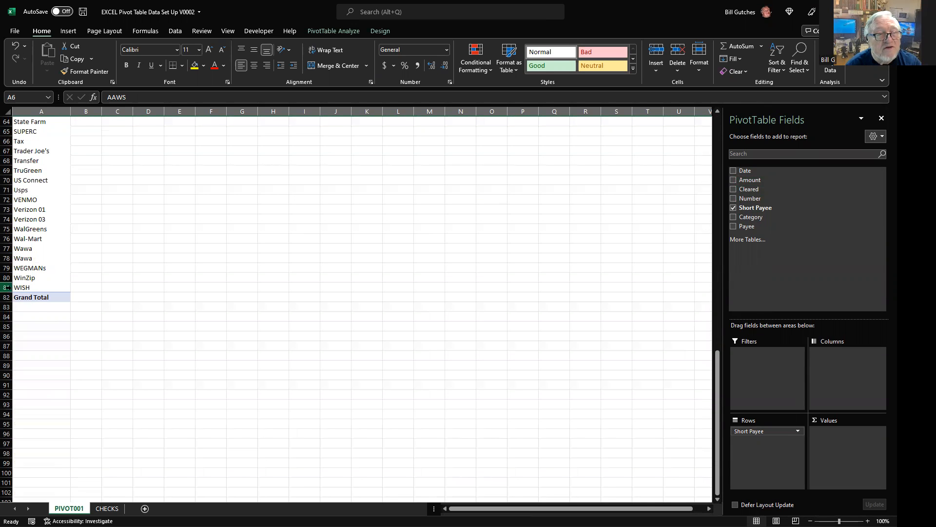
click(8, 287)
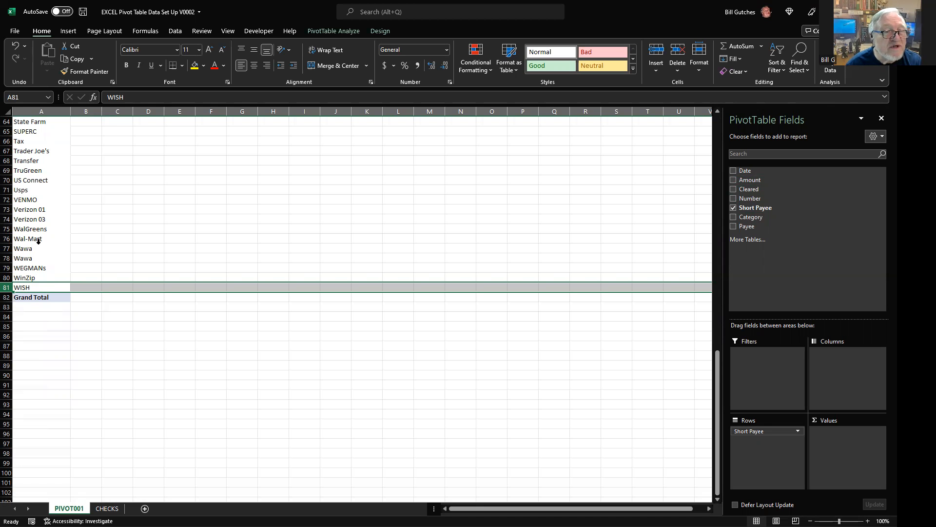
scroll(40, 241, up, 20)
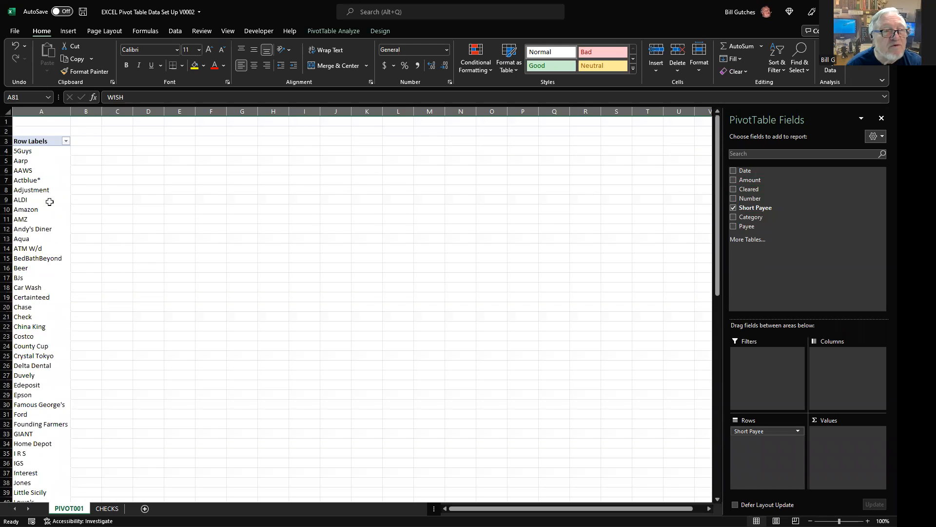
click(7, 151)
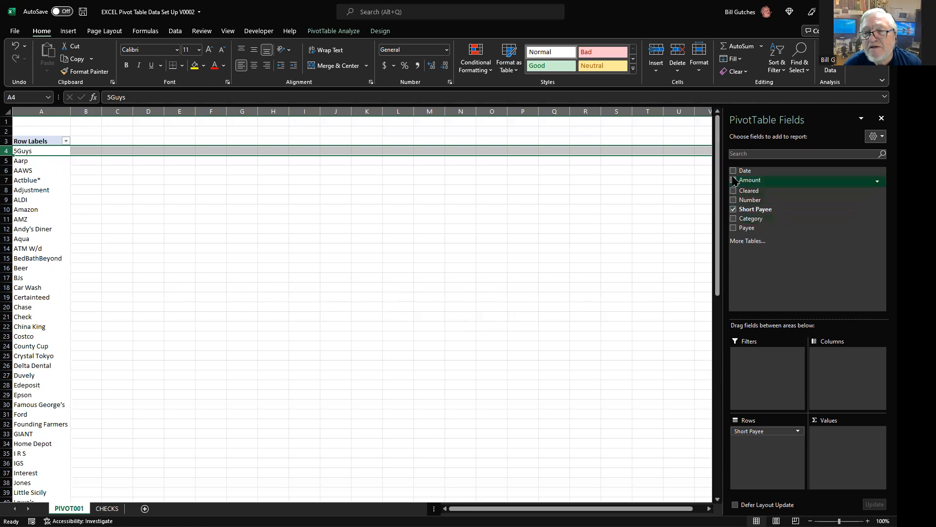
Step: Add the Amount field to the pivot table's values as a sum and check the totals of several payees
drag(736, 184, 848, 445)
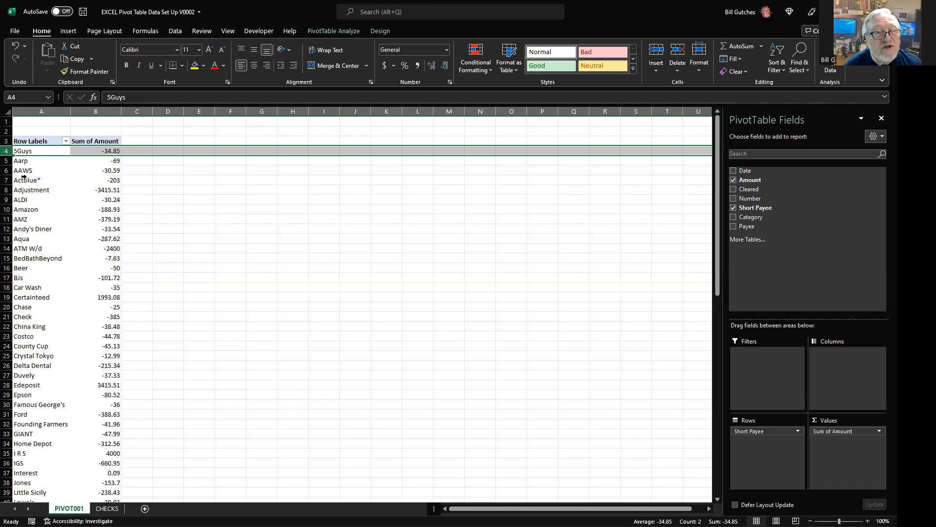
click(7, 160)
click(6, 189)
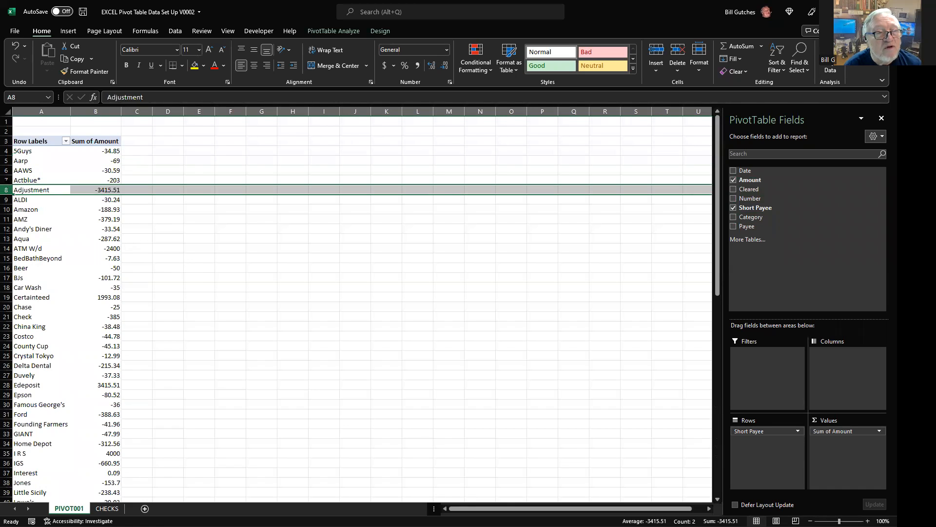
click(6, 180)
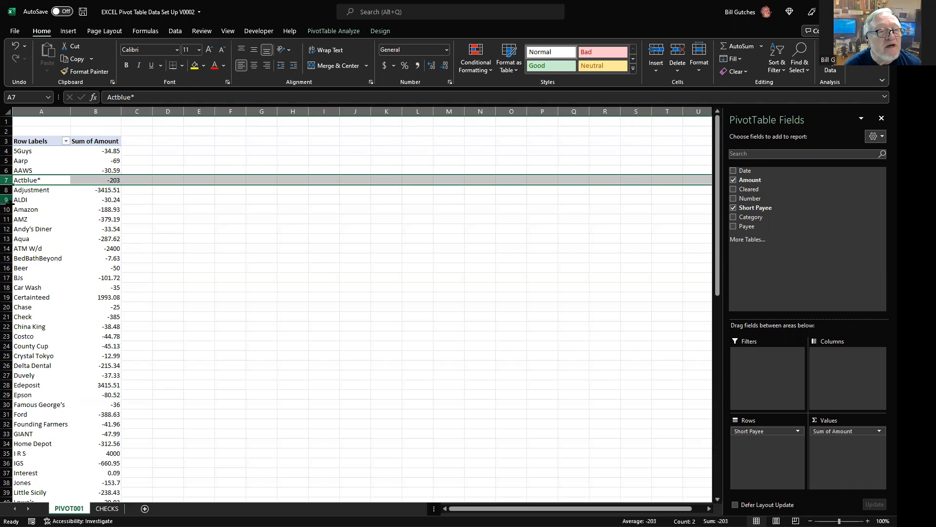
click(7, 238)
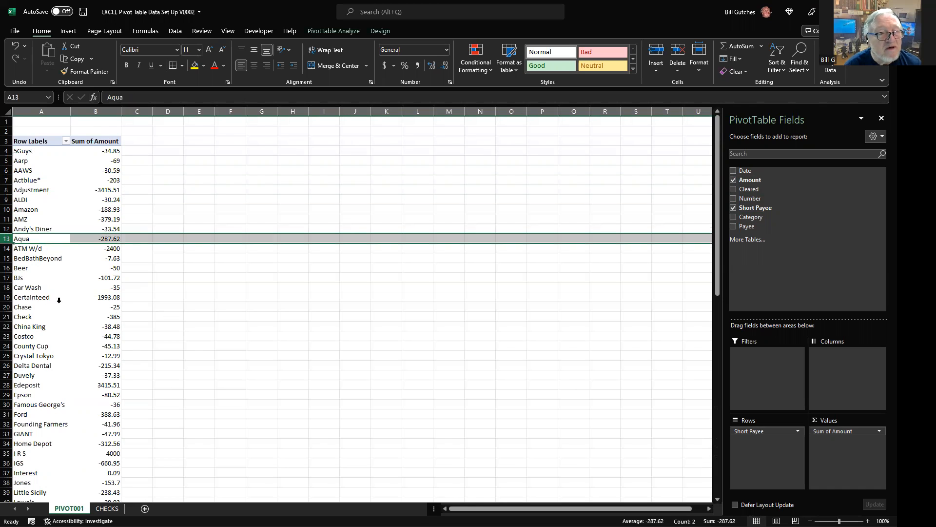
Step: Open the value field settings for Sum of Amount, review the available summary calculations and keep Sum
click(877, 430)
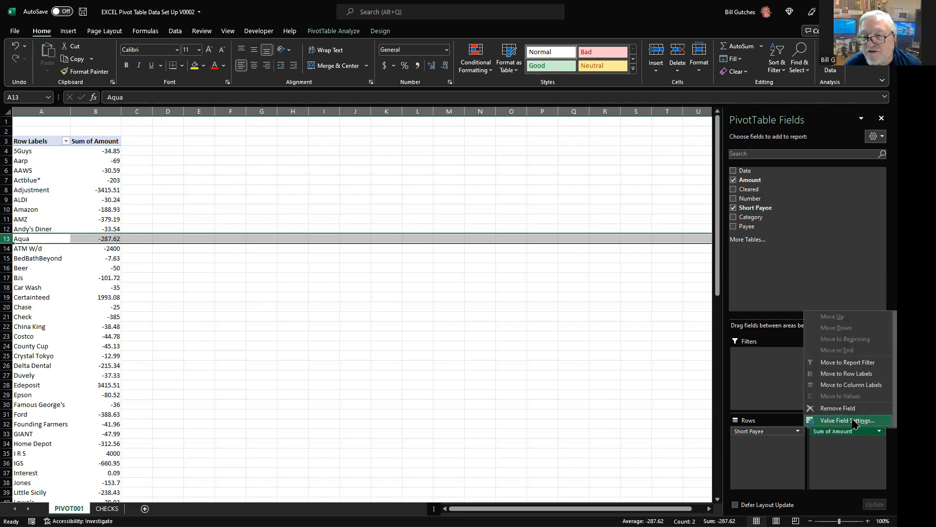
click(853, 421)
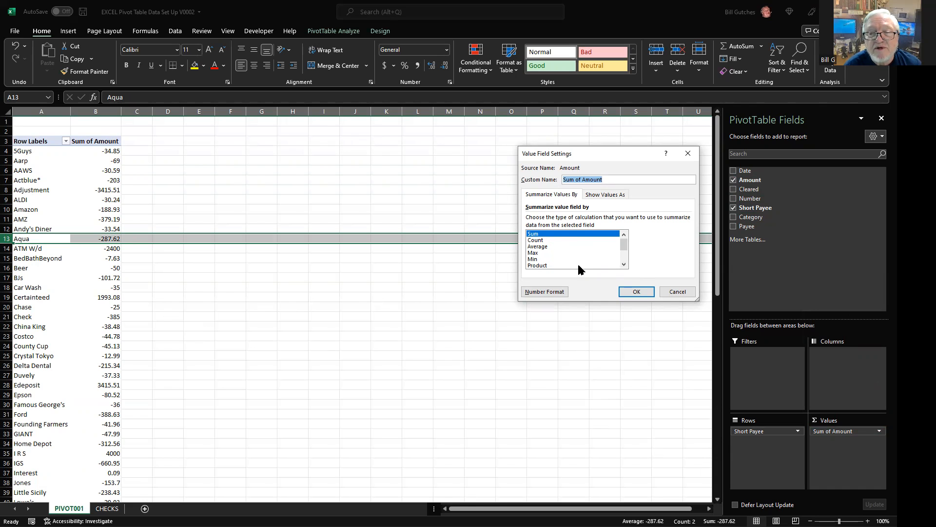
click(624, 266)
click(624, 266)
click(624, 265)
click(625, 266)
click(624, 266)
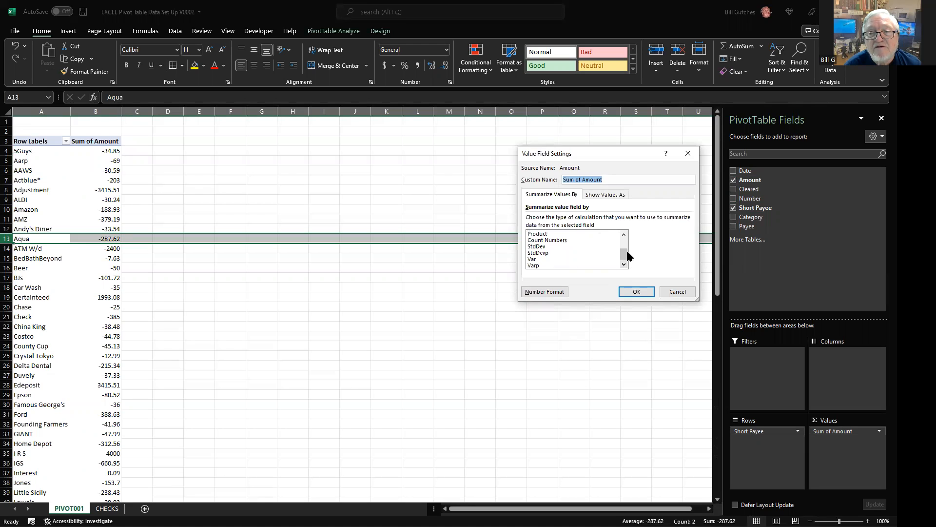
drag(624, 259, 622, 241)
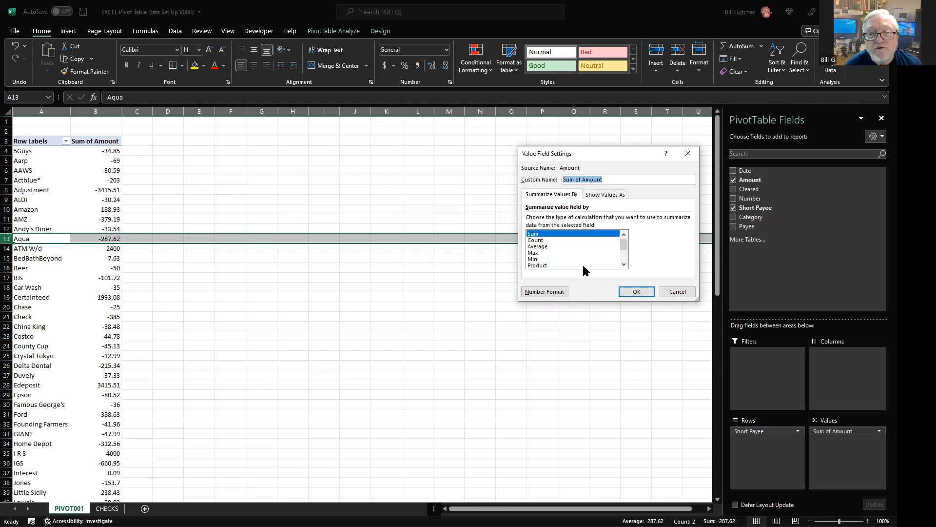
click(632, 291)
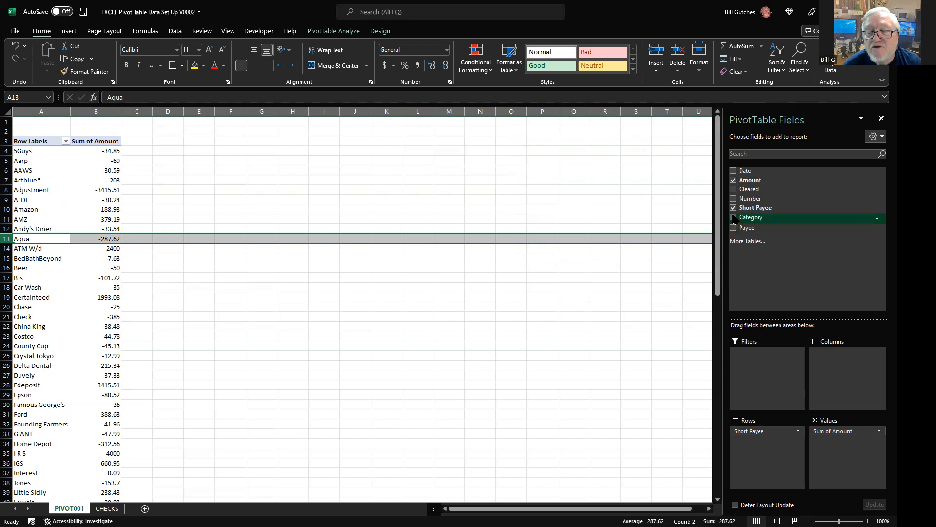
Step: Add the Category field to the pivot table's rows and place it above Short Payee
drag(734, 218, 774, 437)
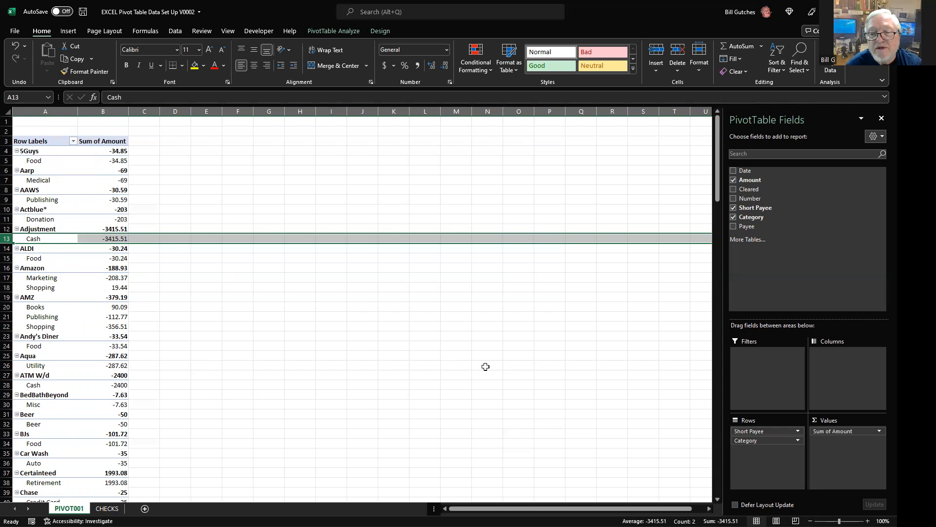
click(746, 441)
drag(747, 441, 749, 430)
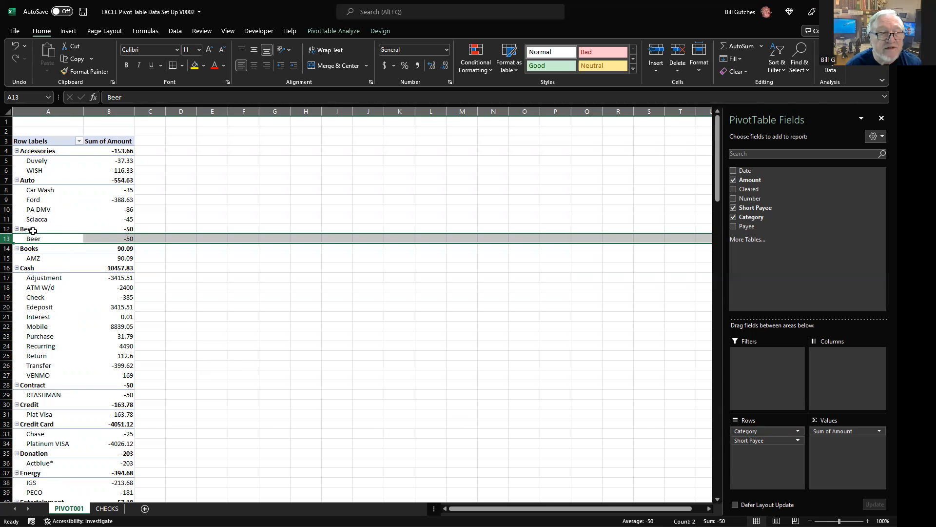
Step: Collapse the Cash and Food categories in the pivot table and expand both again
click(16, 268)
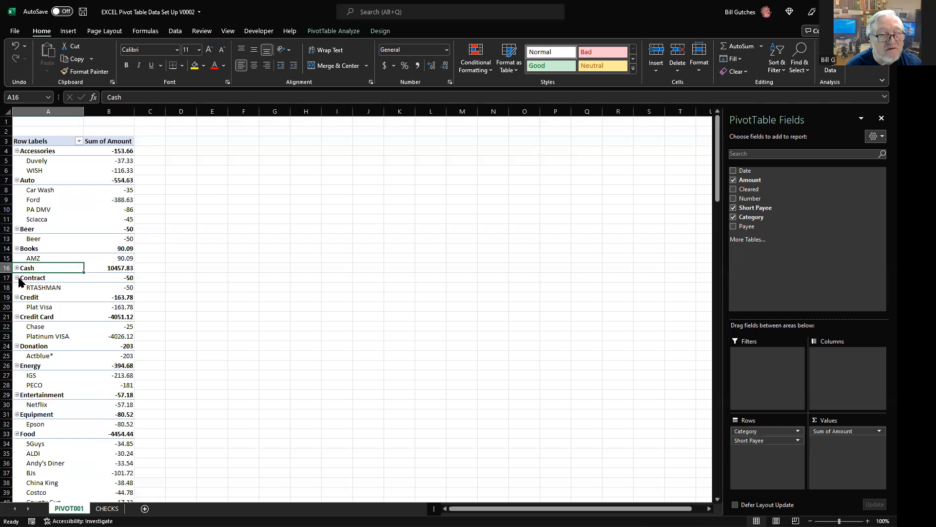
click(18, 438)
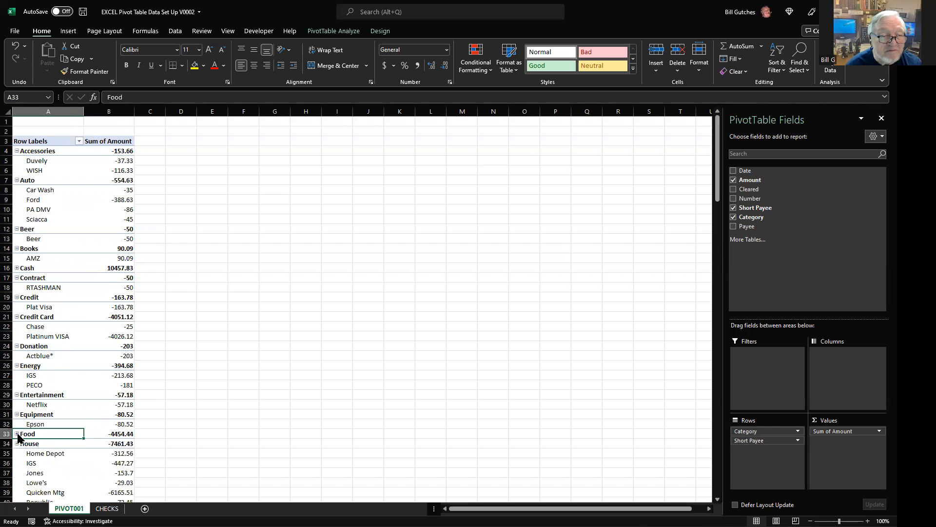
click(17, 433)
scroll(30, 429, down, 3)
scroll(42, 425, down, 1)
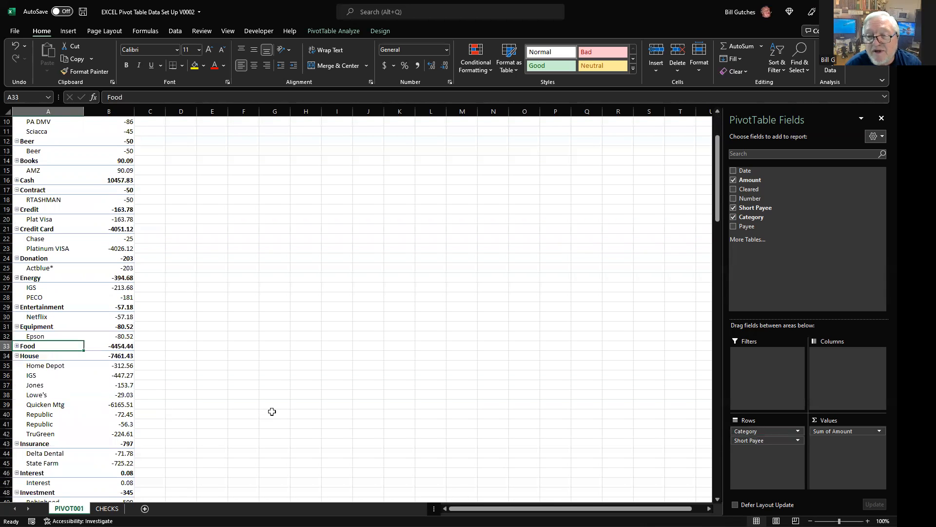
click(17, 346)
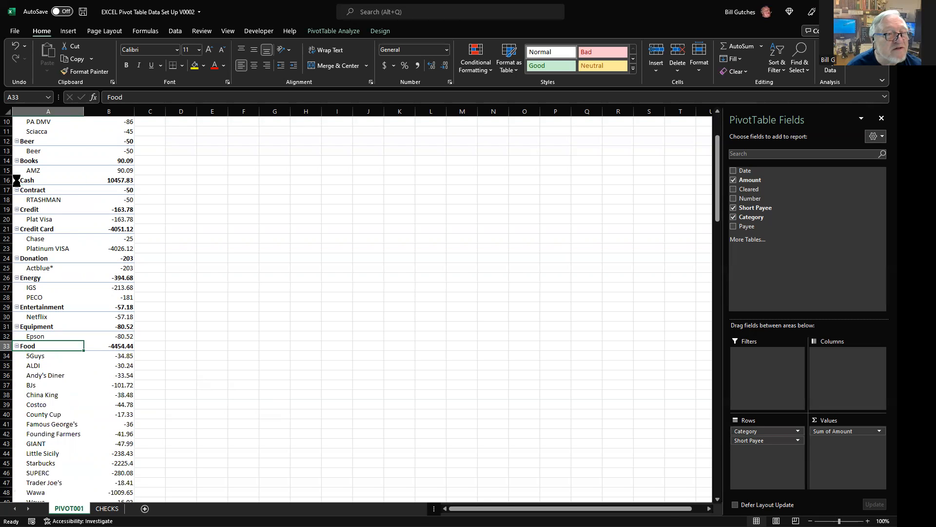
click(17, 180)
scroll(67, 243, up, 3)
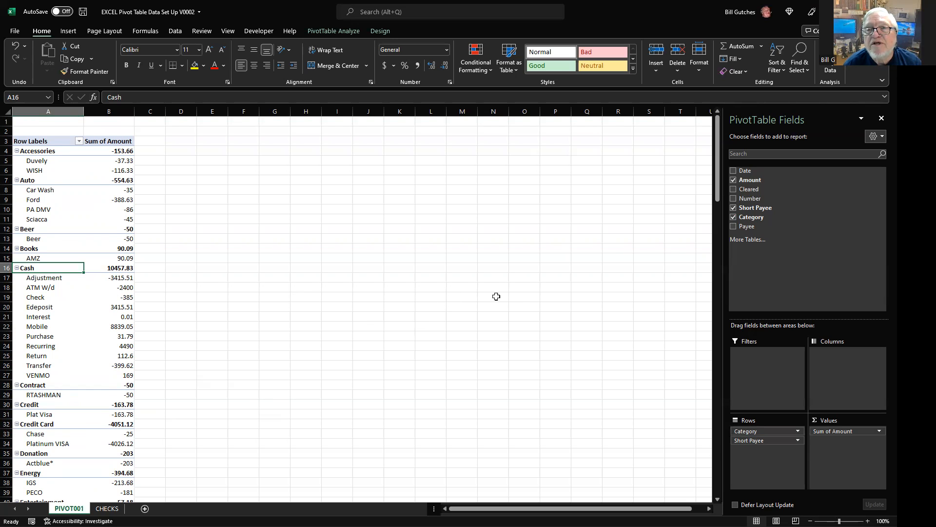
Step: Add the Date field to the pivot table's columns, and expand April into its daily dates and collapse it again
click(737, 179)
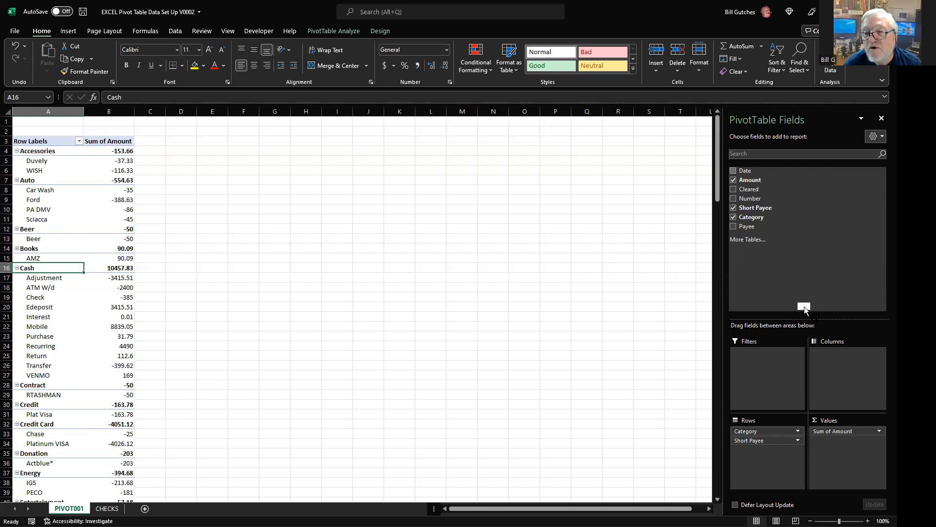
drag(831, 346, 837, 360)
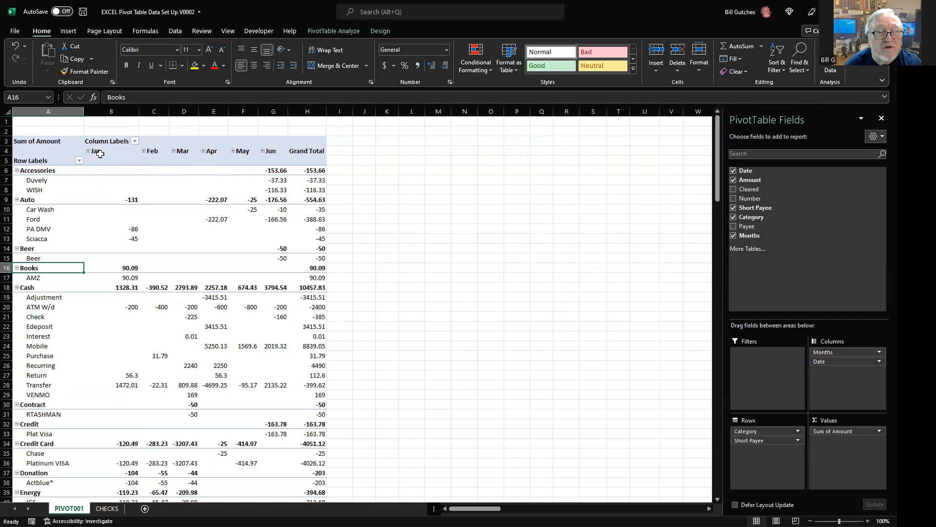
click(202, 152)
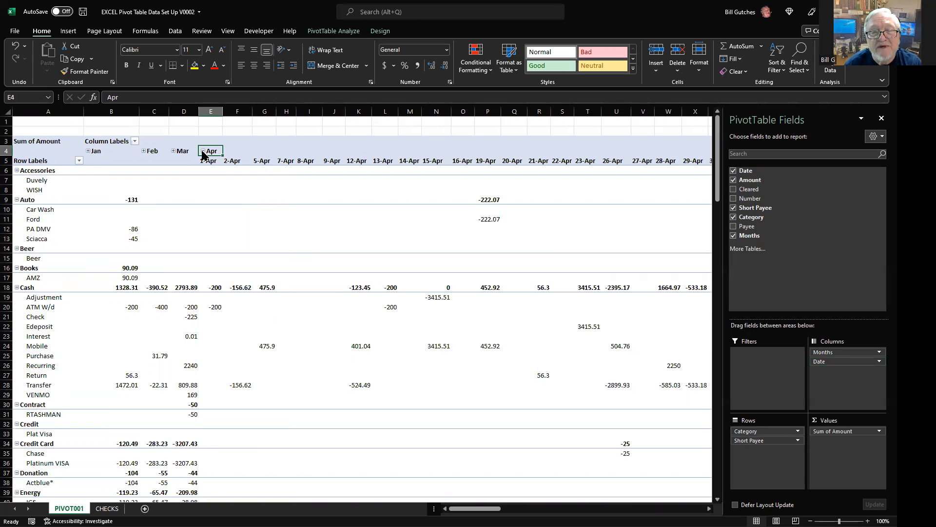
click(203, 152)
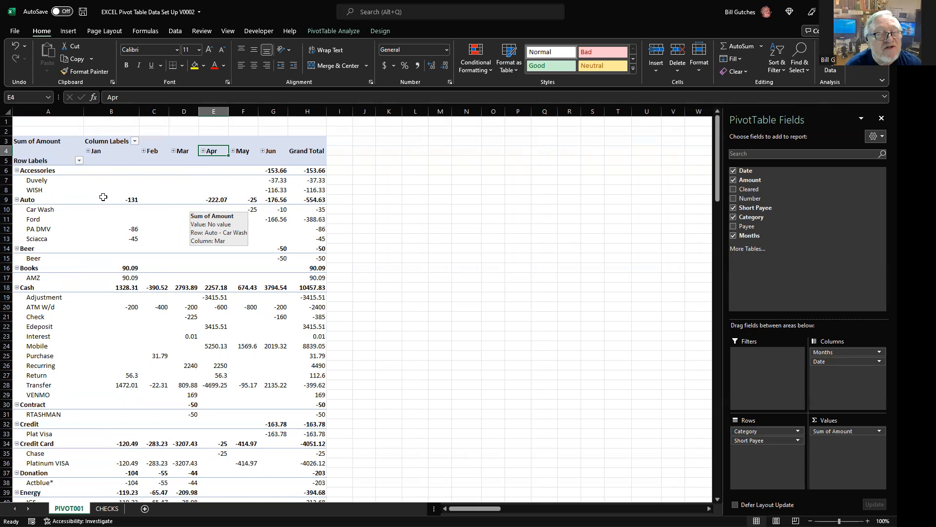
Step: Examine the monthly amounts for PA DMV, Car Wash and ATM W/d, including the May ATM withdrawals
mouse_move(103, 197)
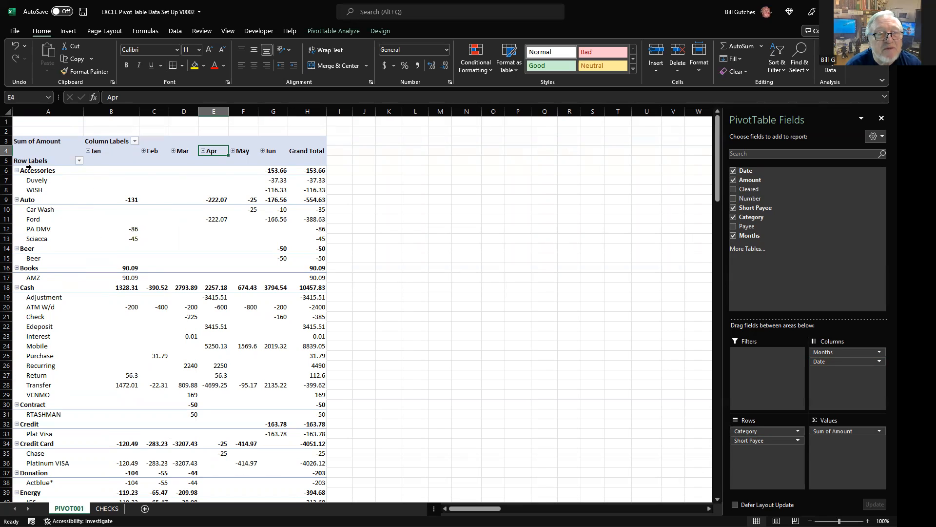
click(29, 229)
click(7, 229)
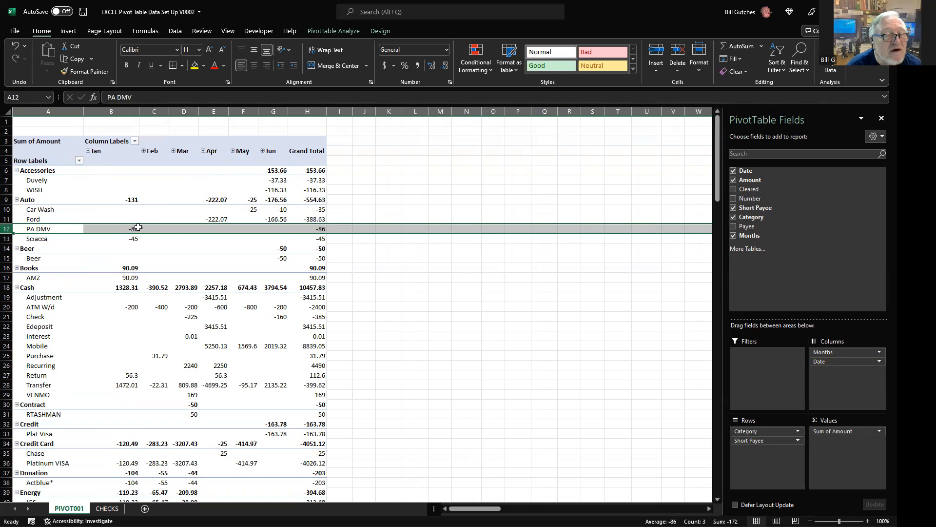
mouse_move(113, 228)
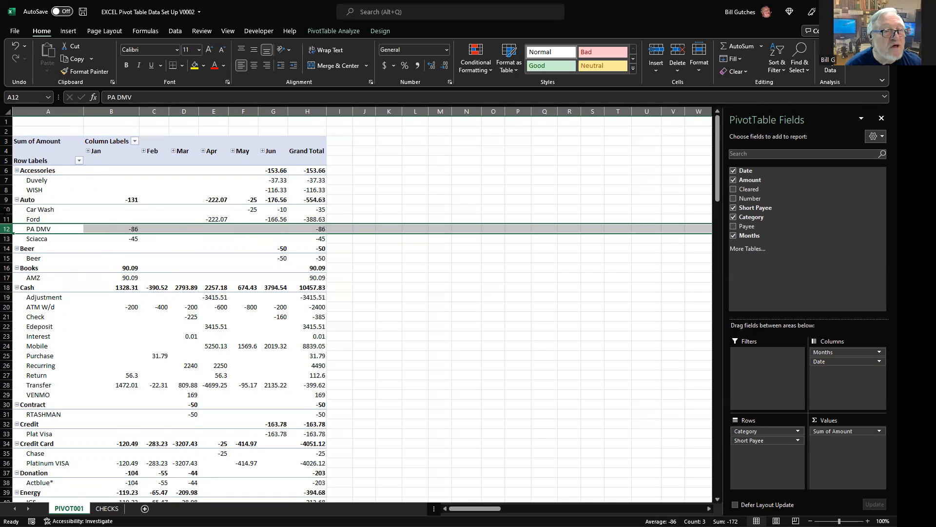
click(7, 209)
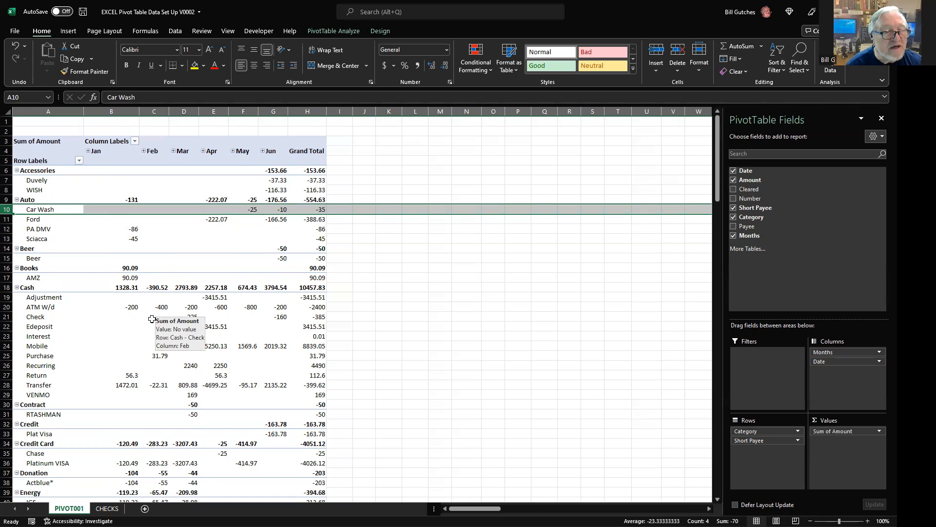
mouse_move(149, 310)
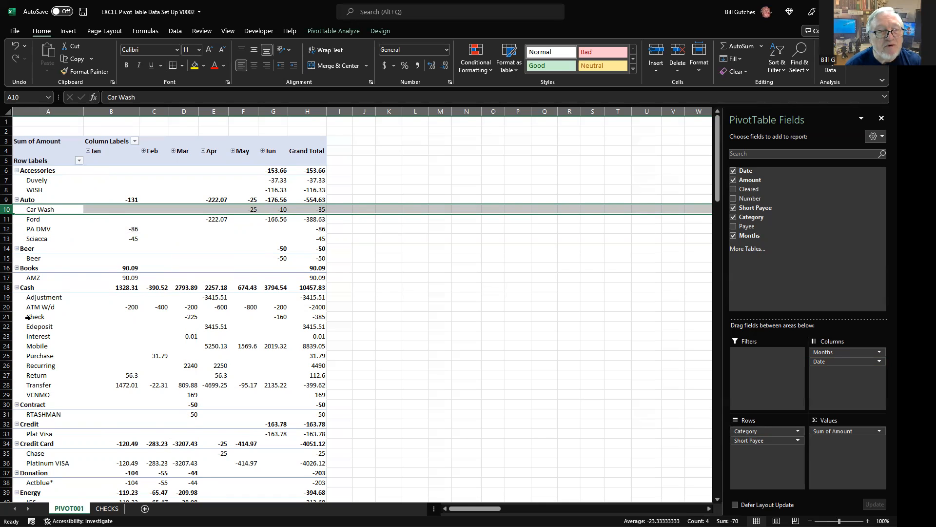
click(18, 310)
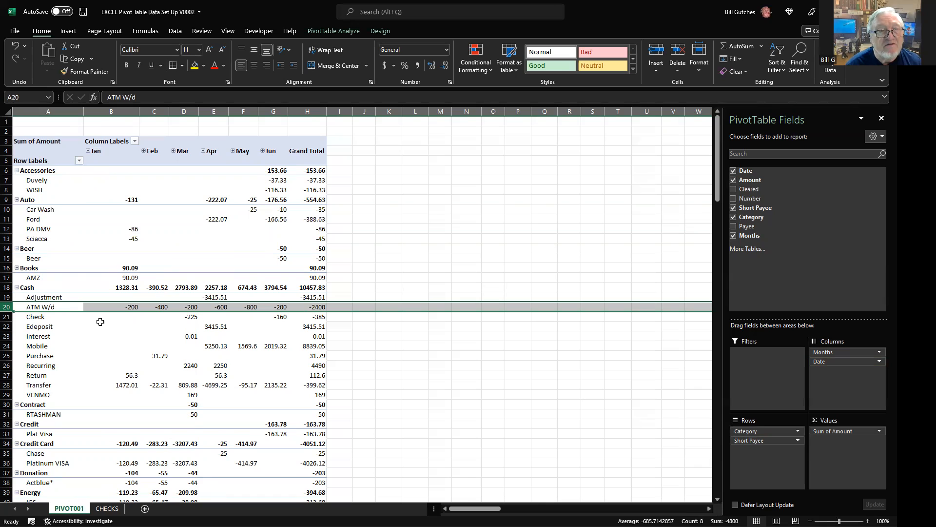
click(244, 307)
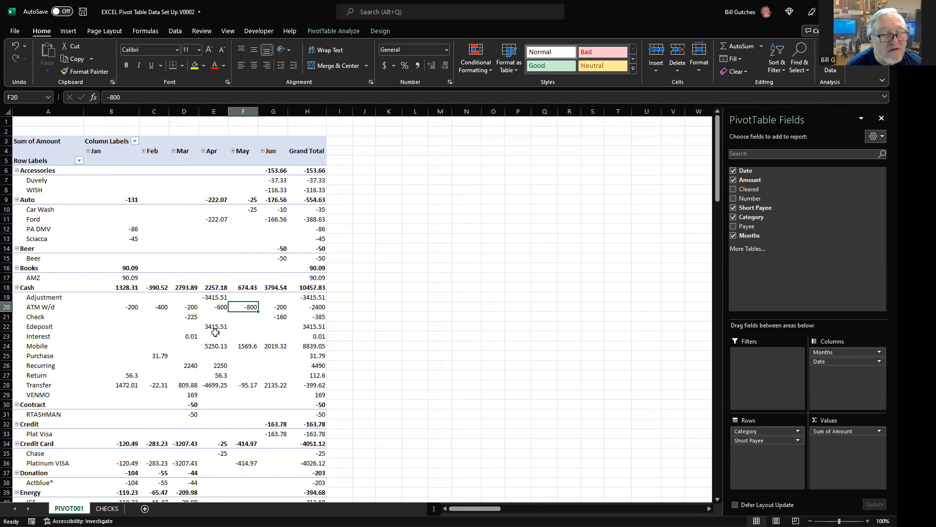
Step: Find the Starbucks row in the Food category and examine its monthly amounts
scroll(215, 332, down, 10)
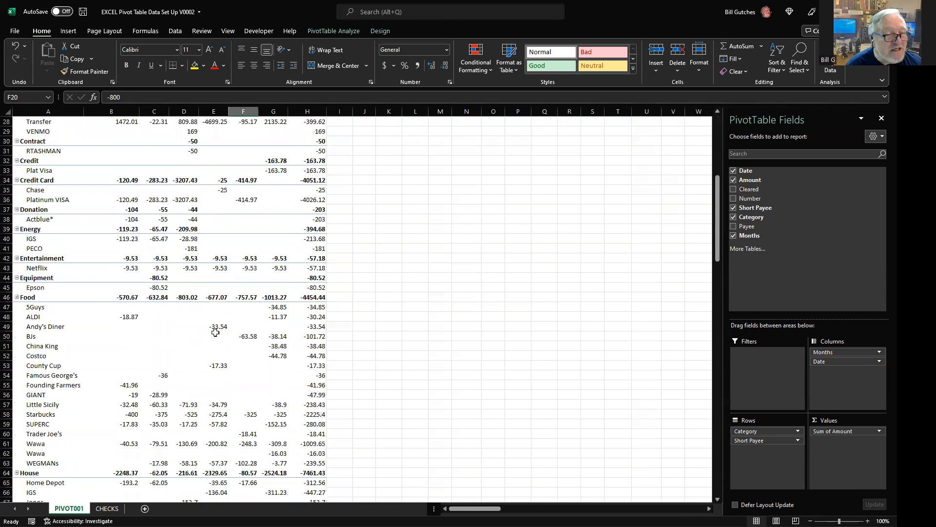
scroll(215, 332, down, 1)
scroll(215, 332, down, 2)
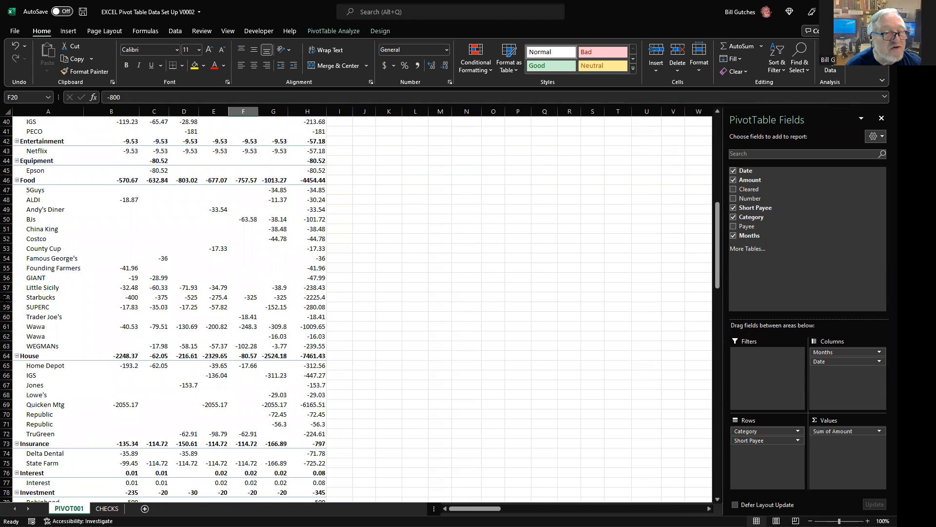
click(7, 296)
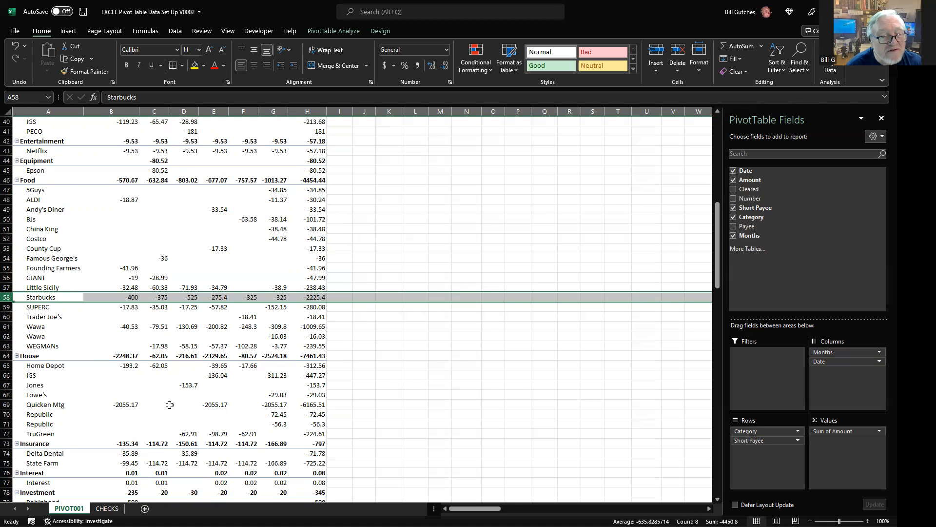
Step: Glance at the CHECKS source data and return to the pivot table on PIVOT001
scroll(169, 404, up, 13)
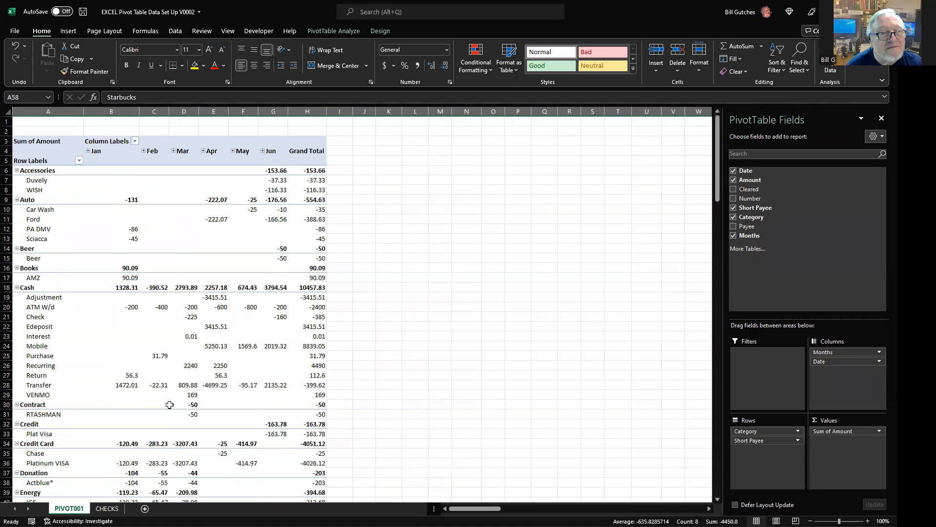
mouse_move(169, 404)
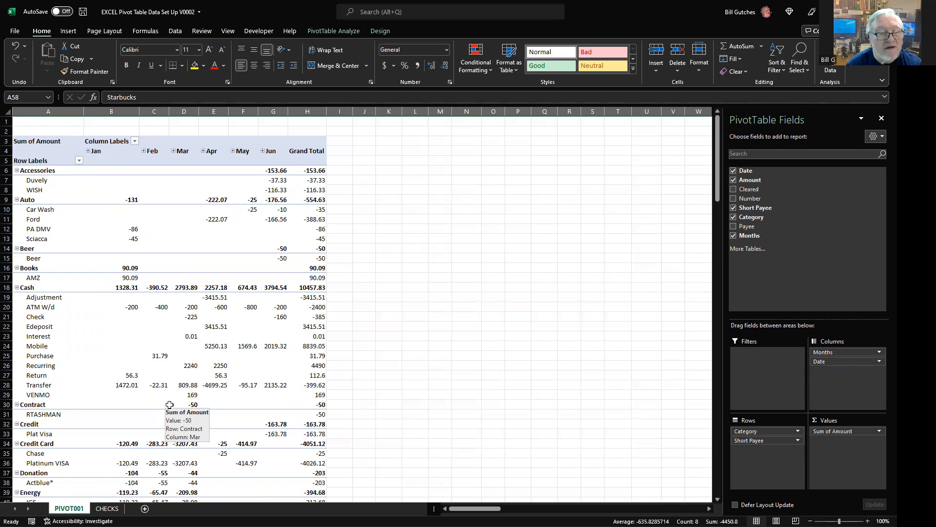
click(106, 508)
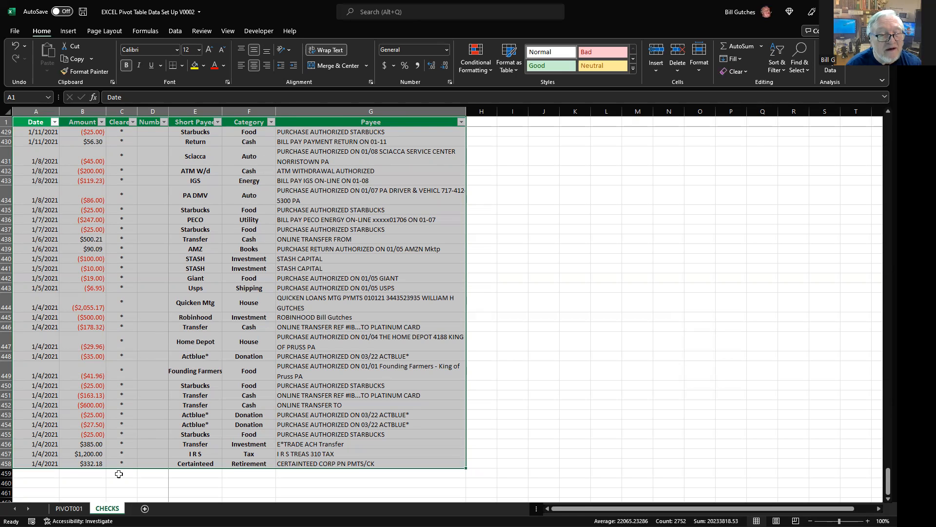
click(83, 508)
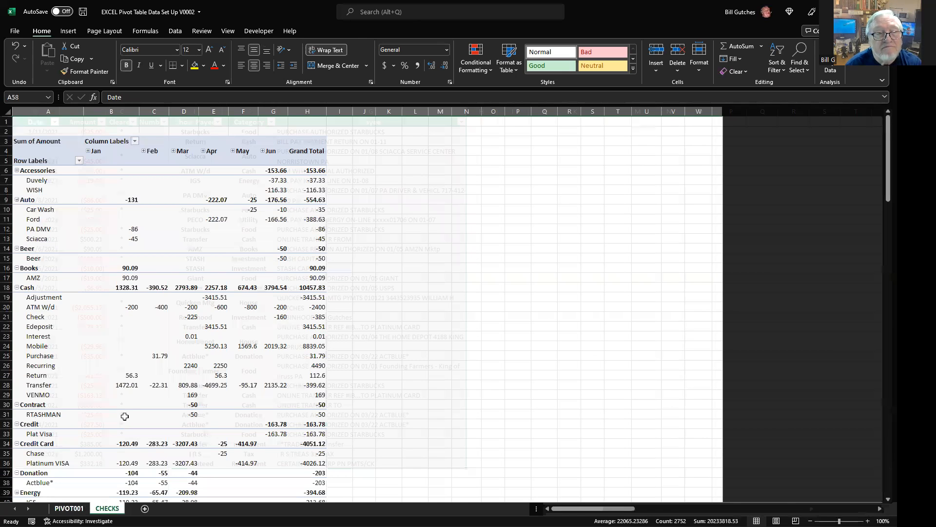